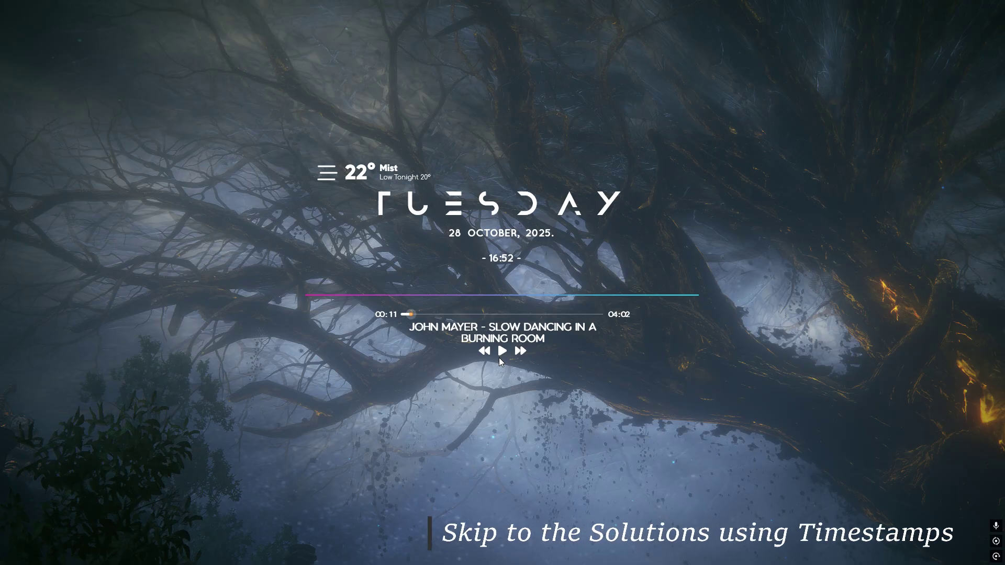
Switch to the FC Live Editor Launcher, view its list of available windows, and close the launcher
key(alt+Tab)
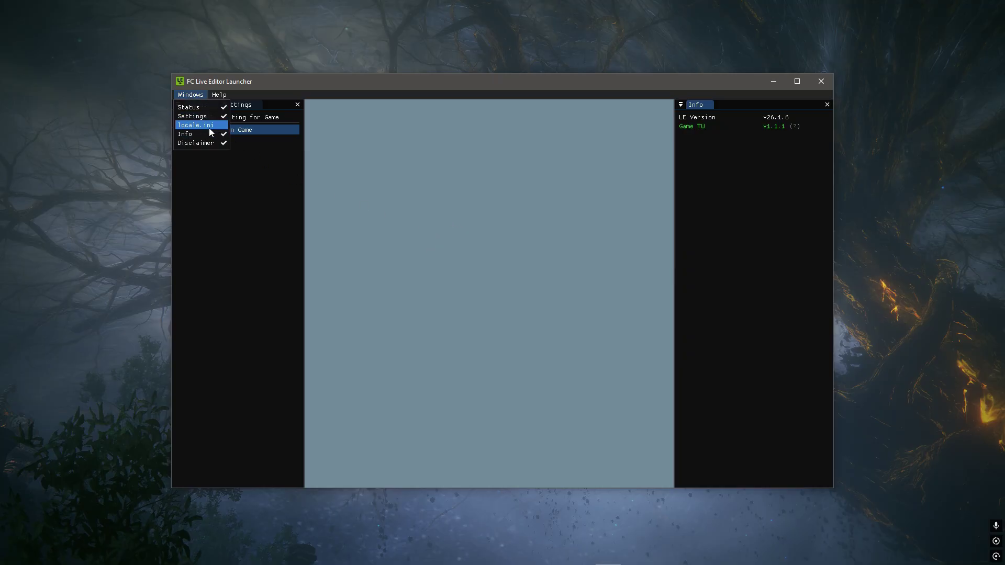
click(219, 203)
click(819, 83)
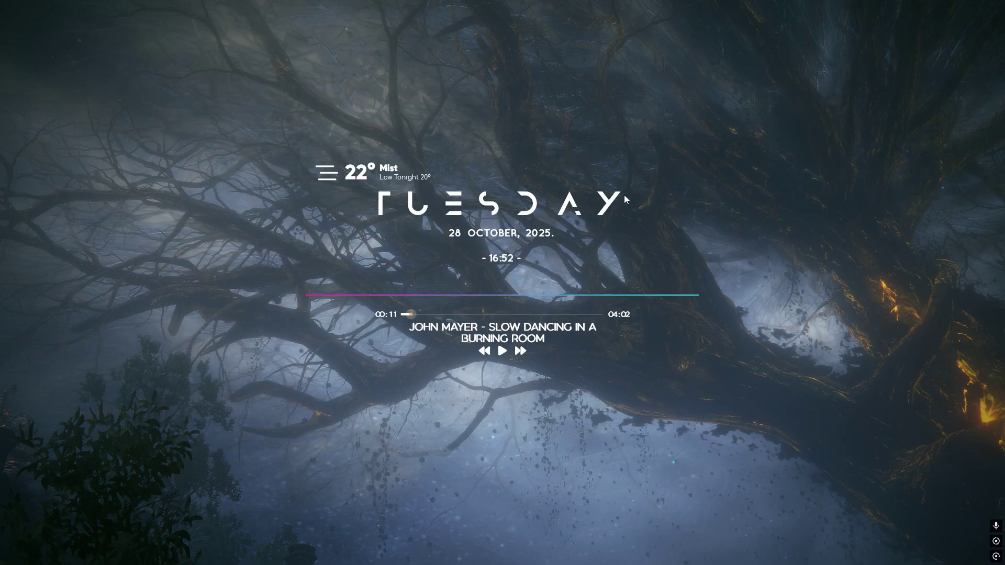
Try twice to run Launcher.exe from the EA SPORTS FC 26 folder, dismissing the error dialog each time
key(alt+Tab)
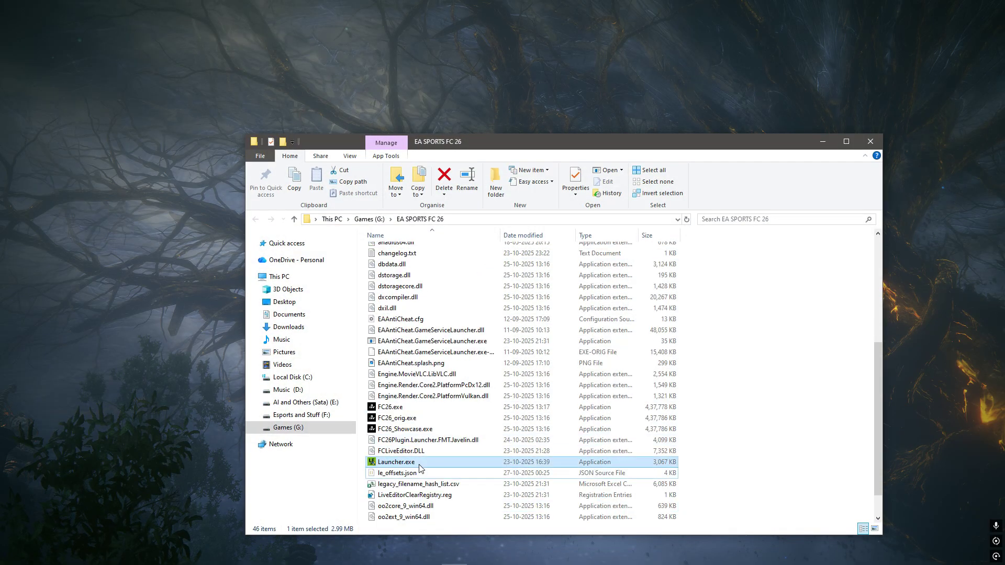
double_click(418, 463)
click(448, 351)
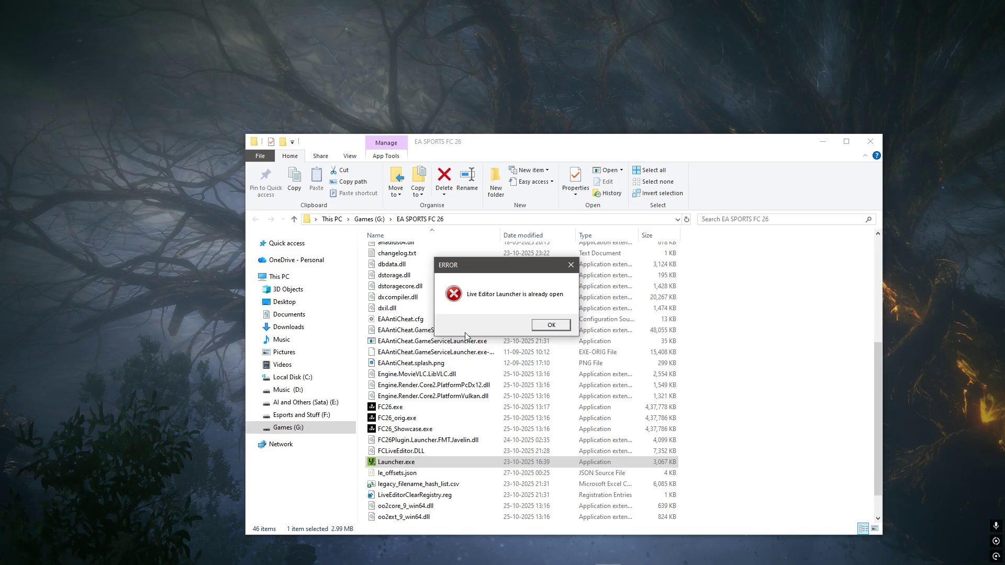
click(541, 326)
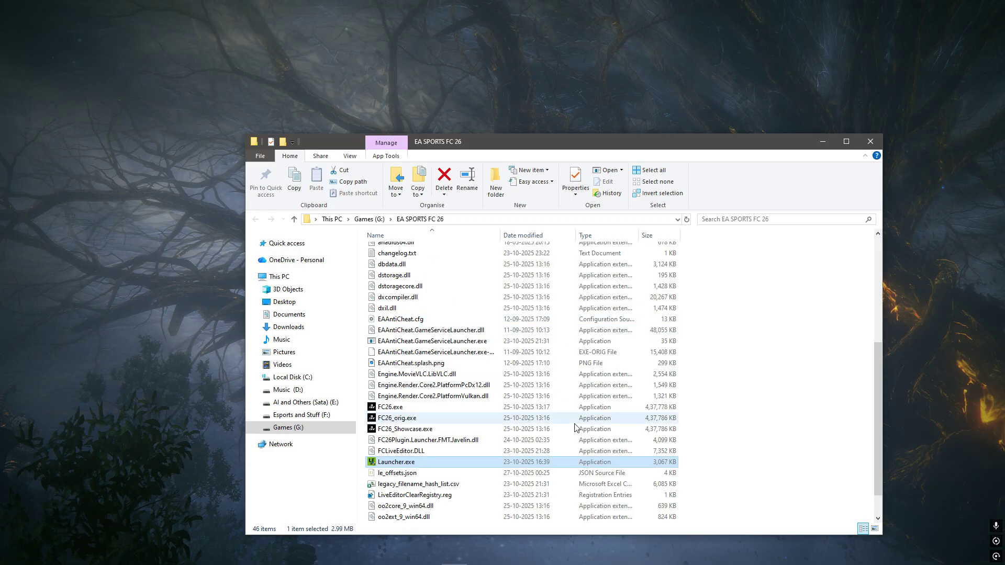
double_click(503, 459)
click(450, 352)
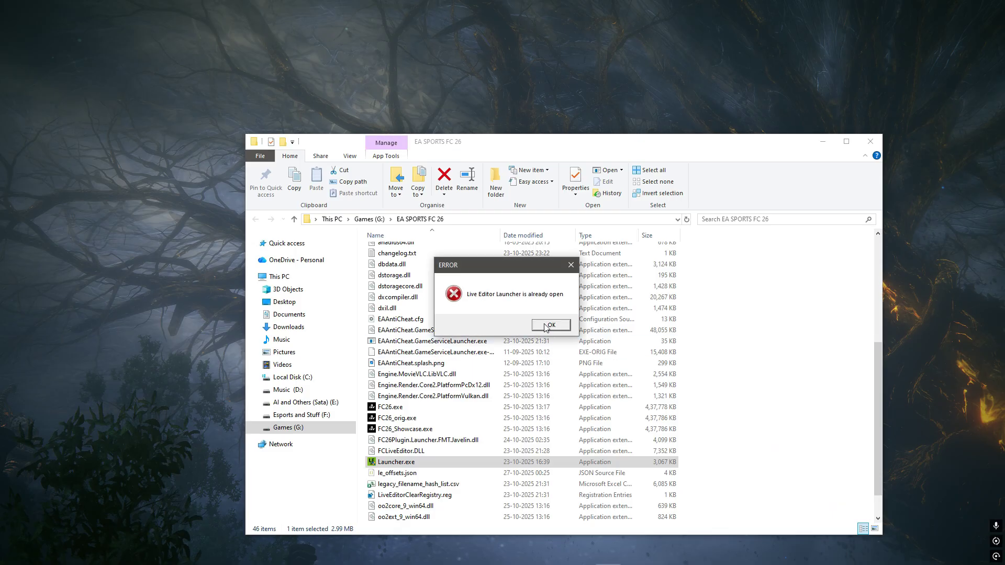
click(549, 325)
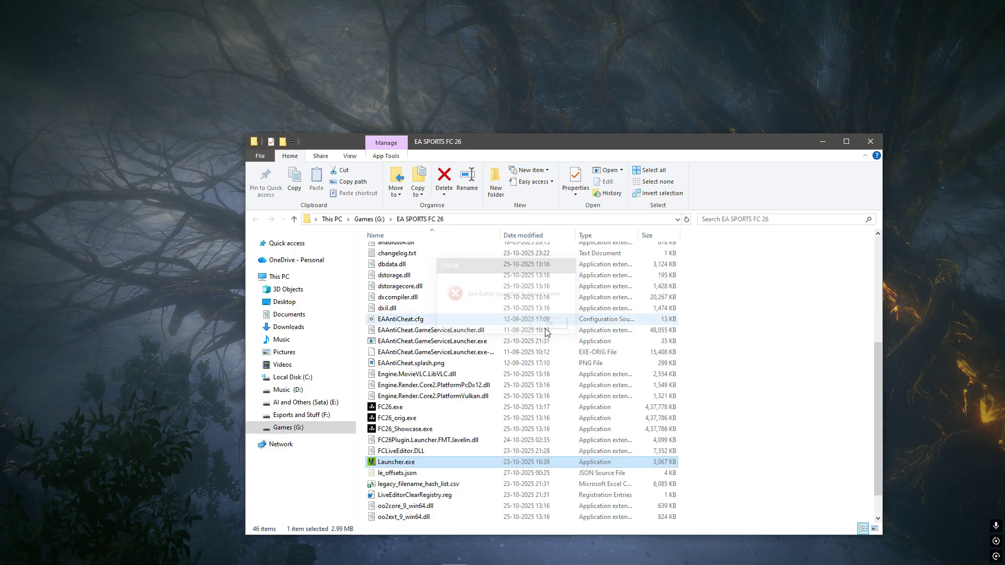
End the running Launcher.exe process in Task Manager and close Task Manager
key(super)
right_click(636, 555)
click(669, 497)
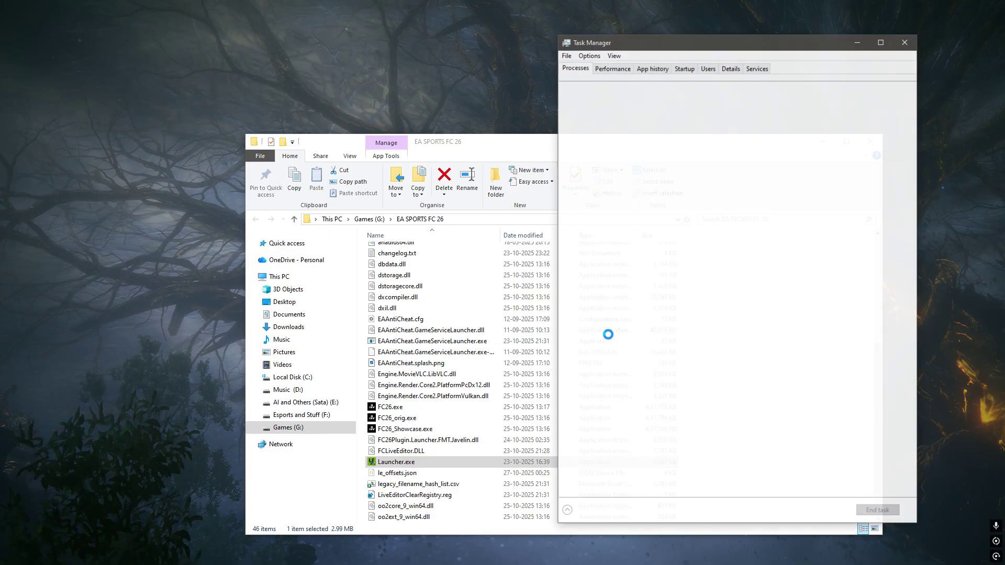
click(648, 417)
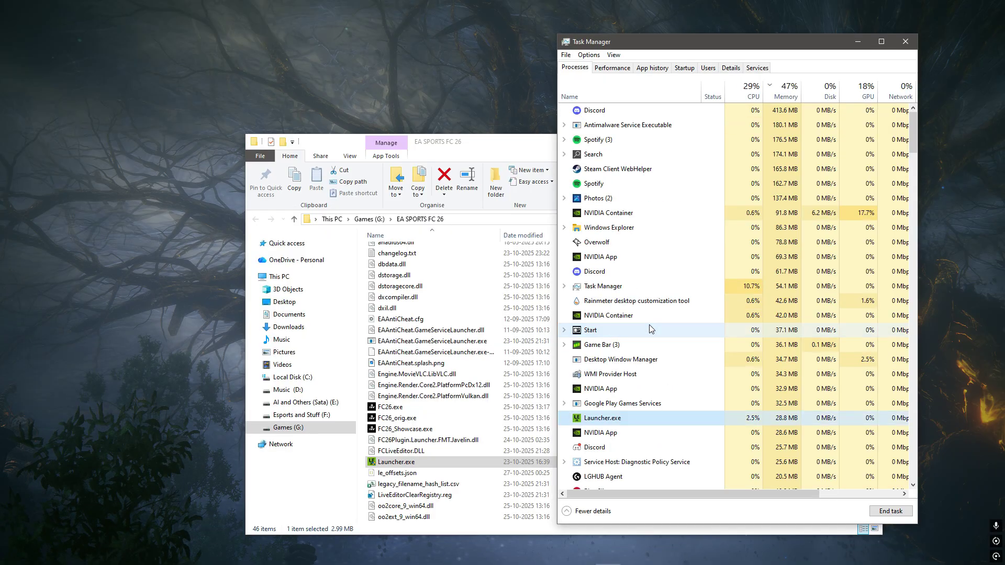
click(907, 517)
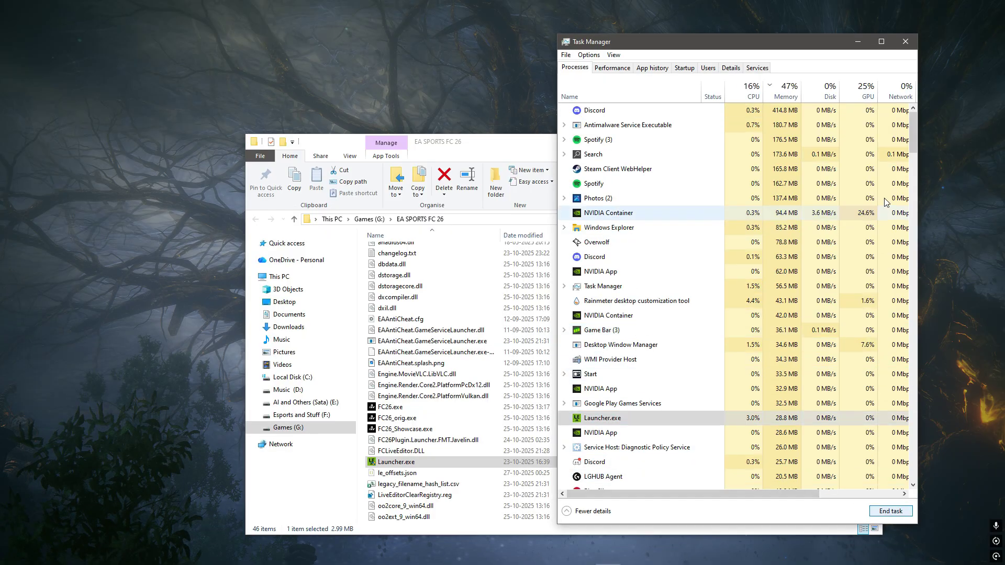
click(905, 42)
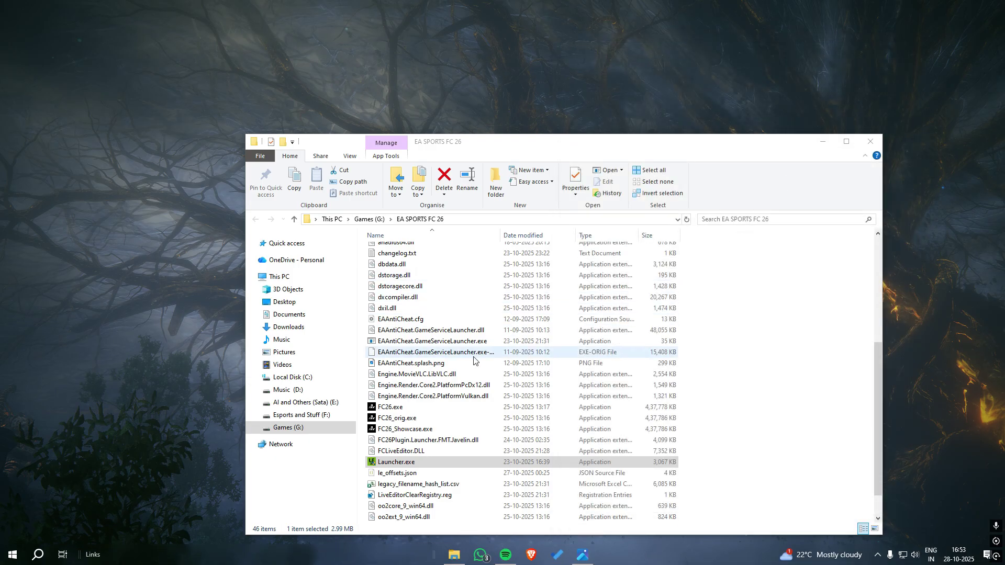
Start the game with FC26.exe to check for the Live Editor, and quit it from the main menu
click(445, 407)
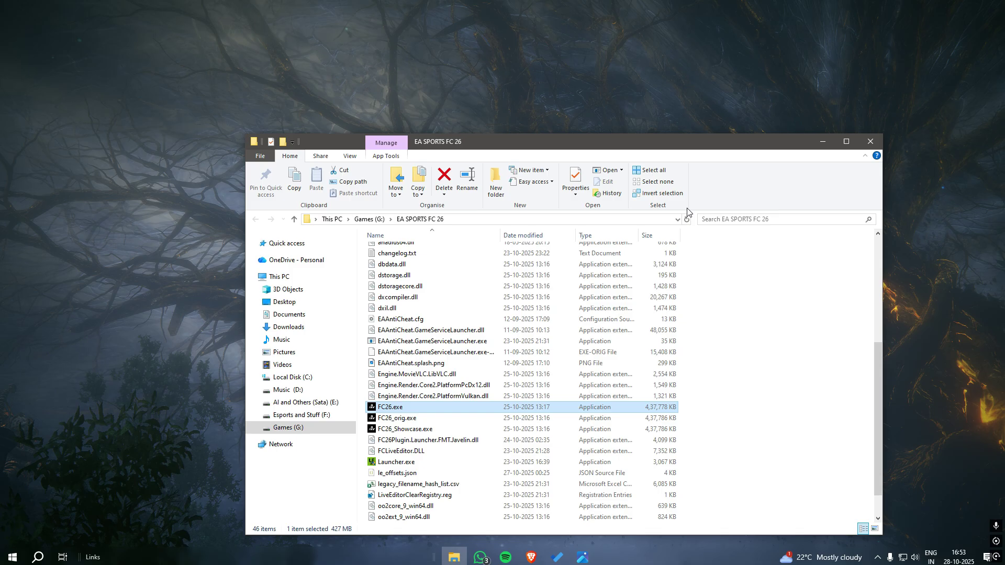
click(822, 142)
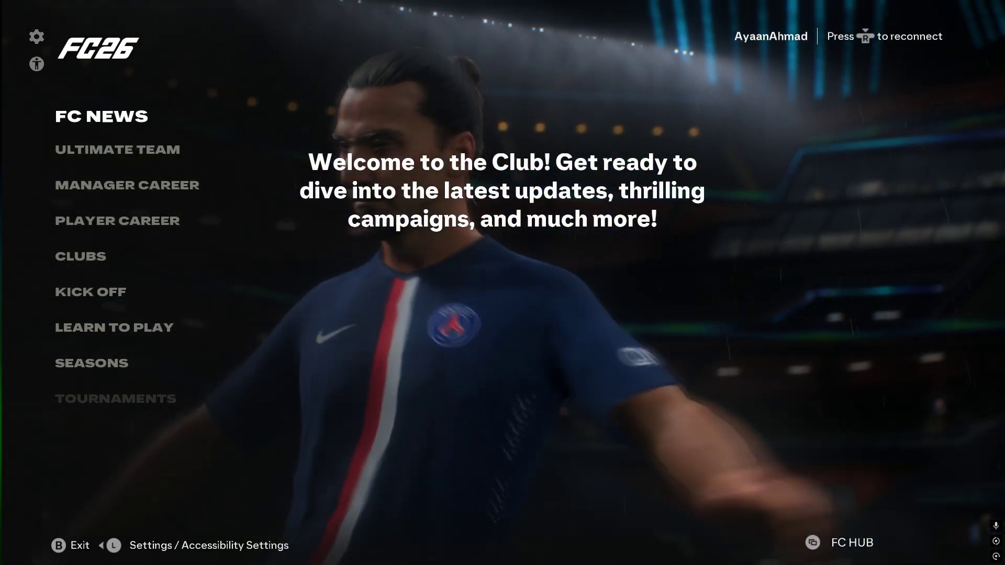
key(Escape)
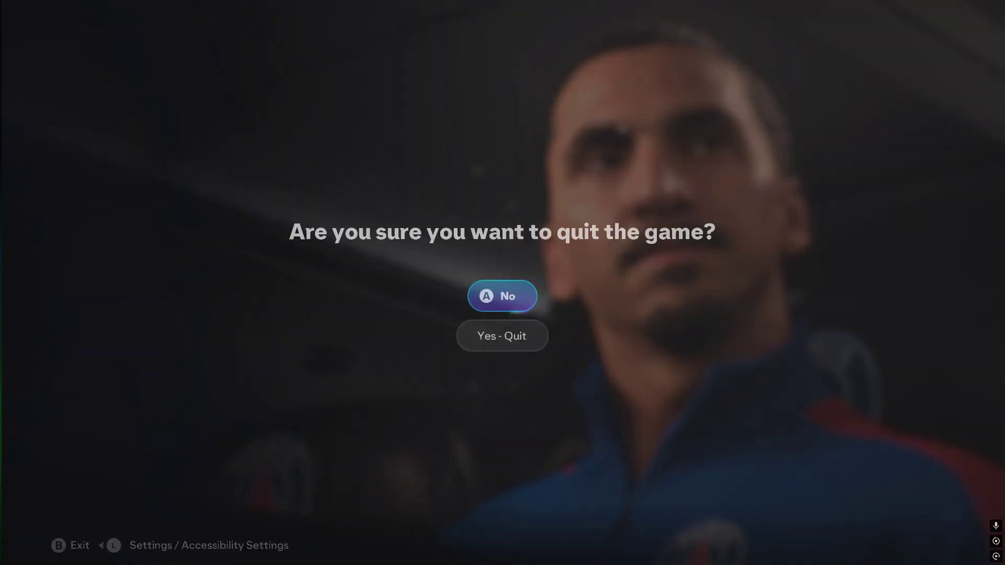
key(Down)
key(Return)
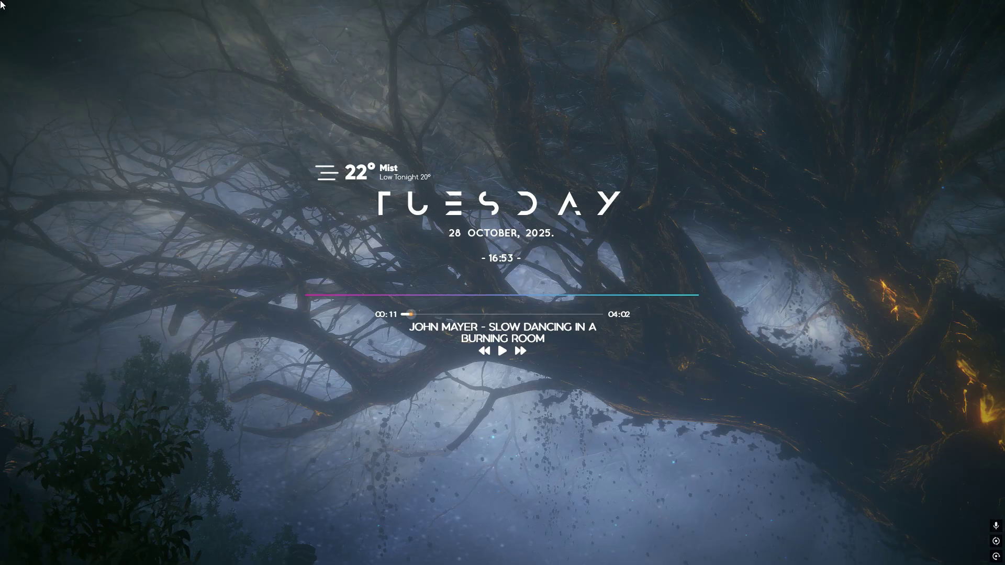
Return to the EA SPORTS FC 26 folder and open anadius.cfg for editing
key(alt+Tab)
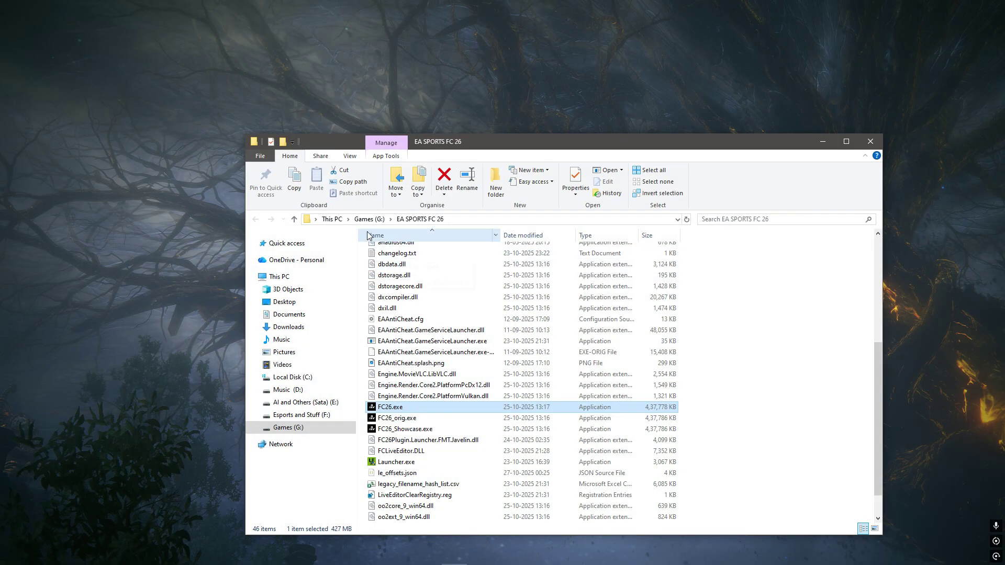
scroll(471, 343, up, 2)
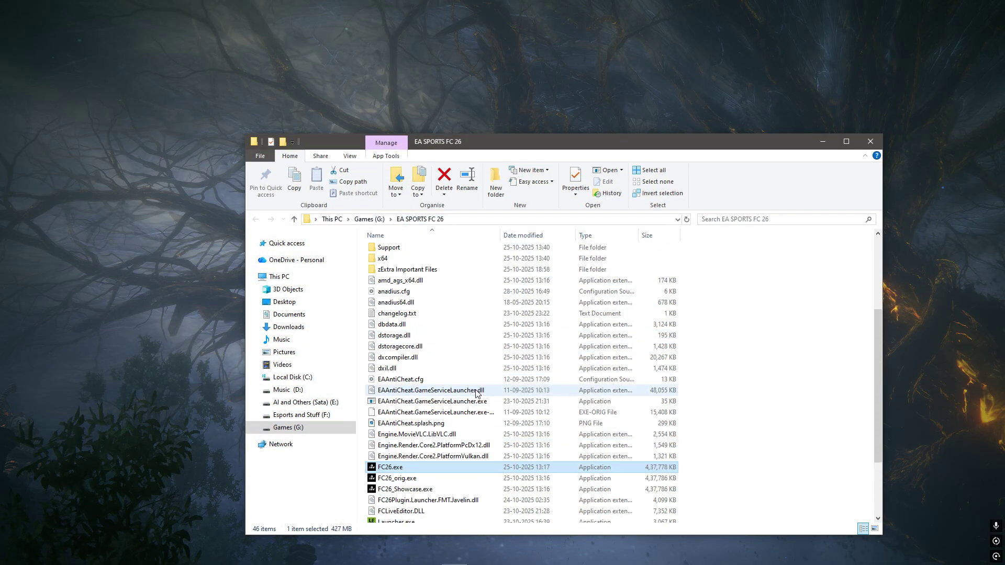
scroll(476, 393, up, 3)
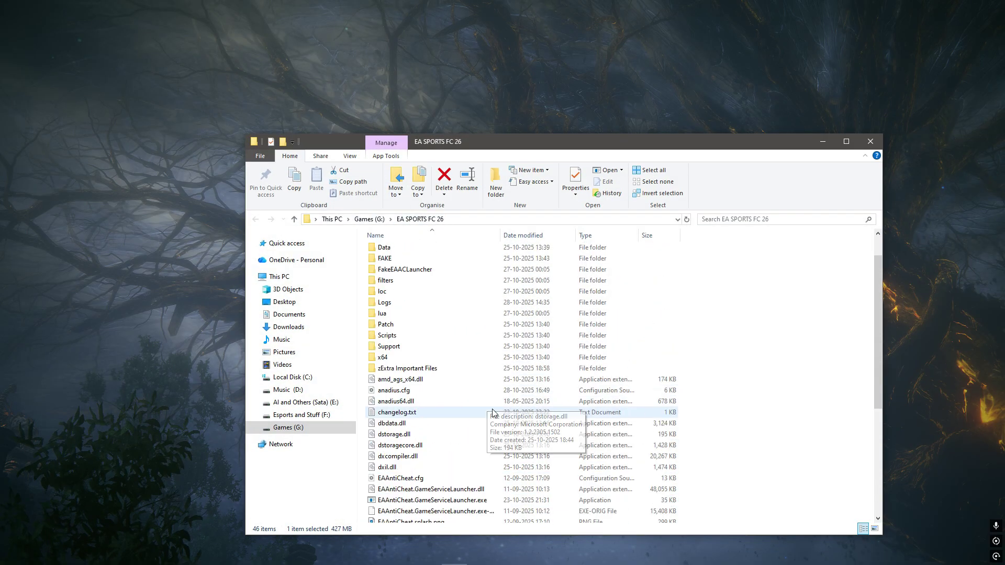
double_click(404, 393)
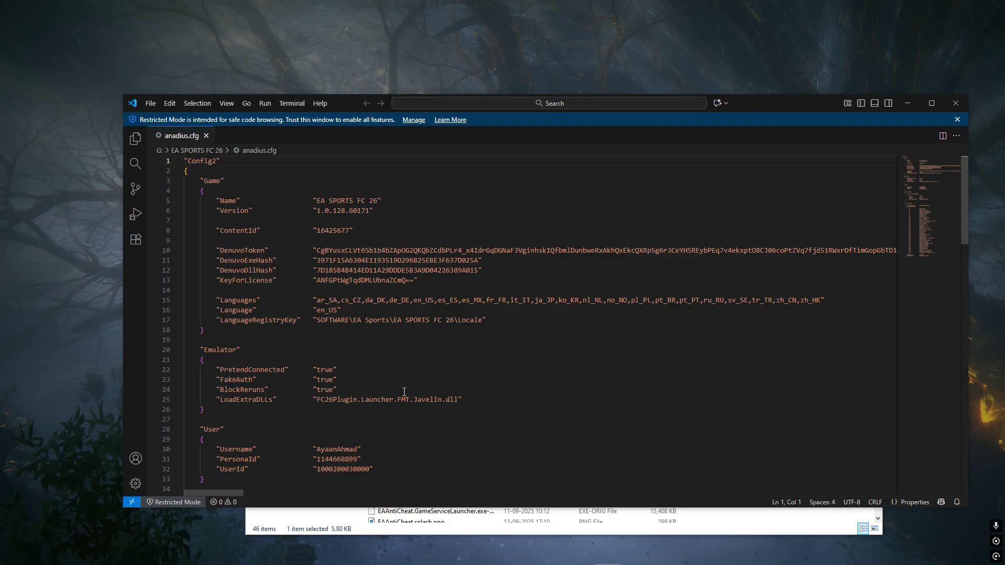
Locate the LoadExtraDLLs entry in the Emulator section and highlight the DLL name it loads
double_click(221, 402)
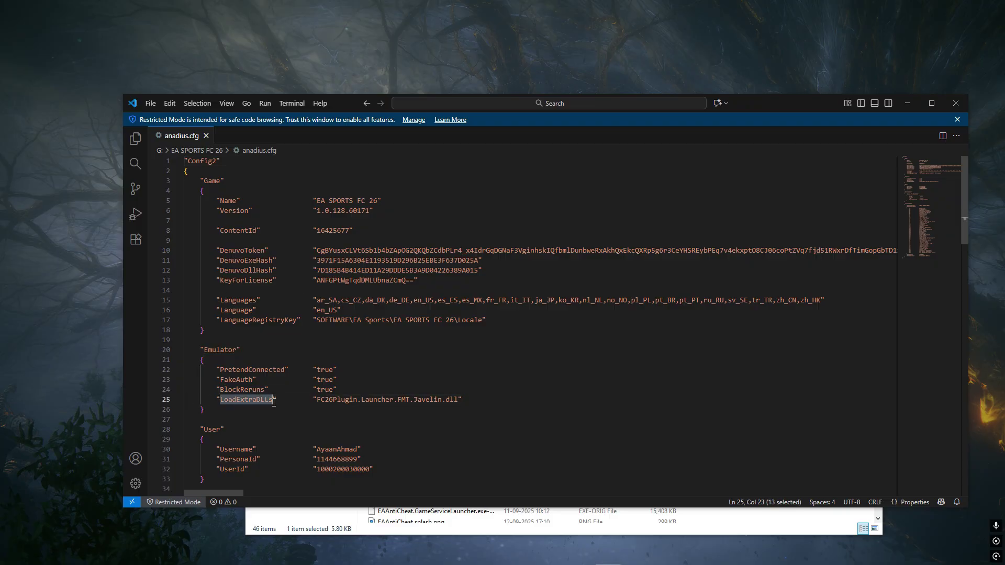
click(251, 404)
click(311, 407)
drag(317, 401, 445, 403)
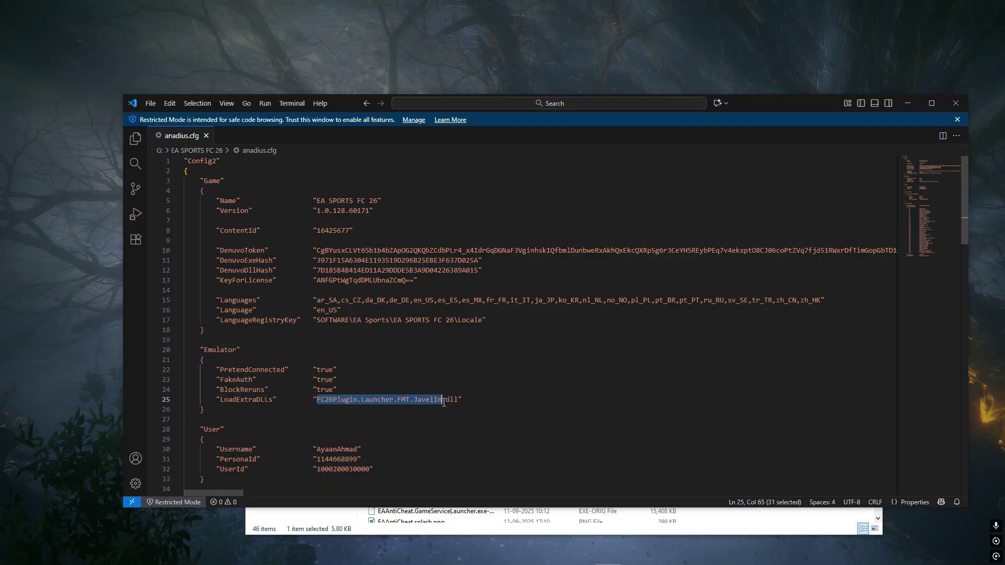
Copy the name of the FCLiveEditor.DLL file, without its extension, from the EA SPORTS FC 26 folder
click(437, 512)
scroll(396, 424, down, 6)
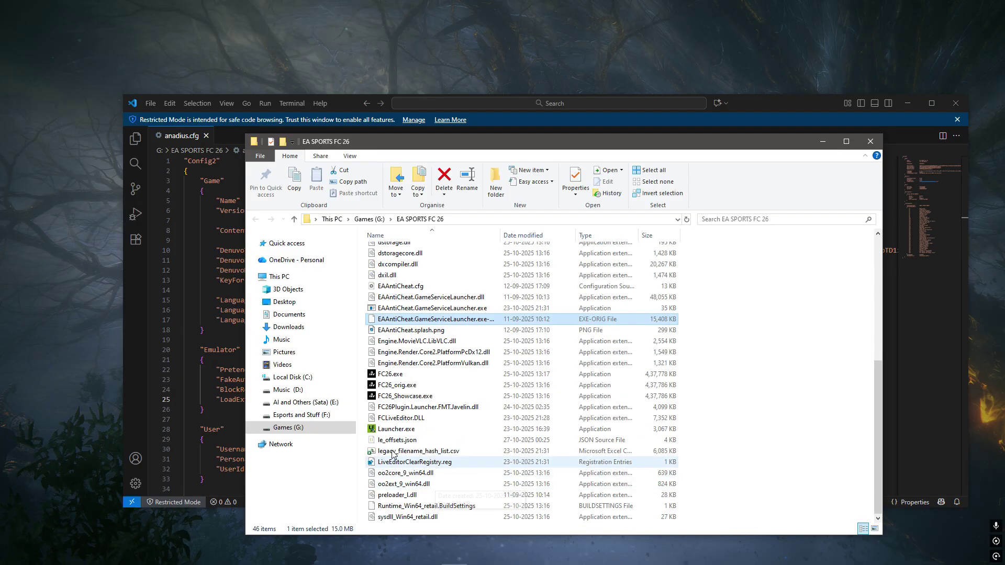
click(389, 420)
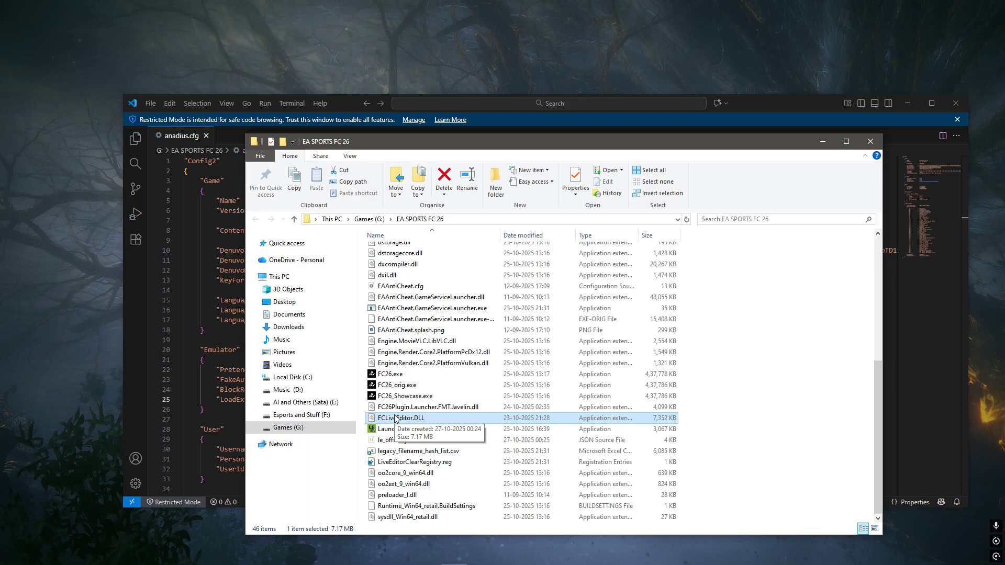
right_click(396, 418)
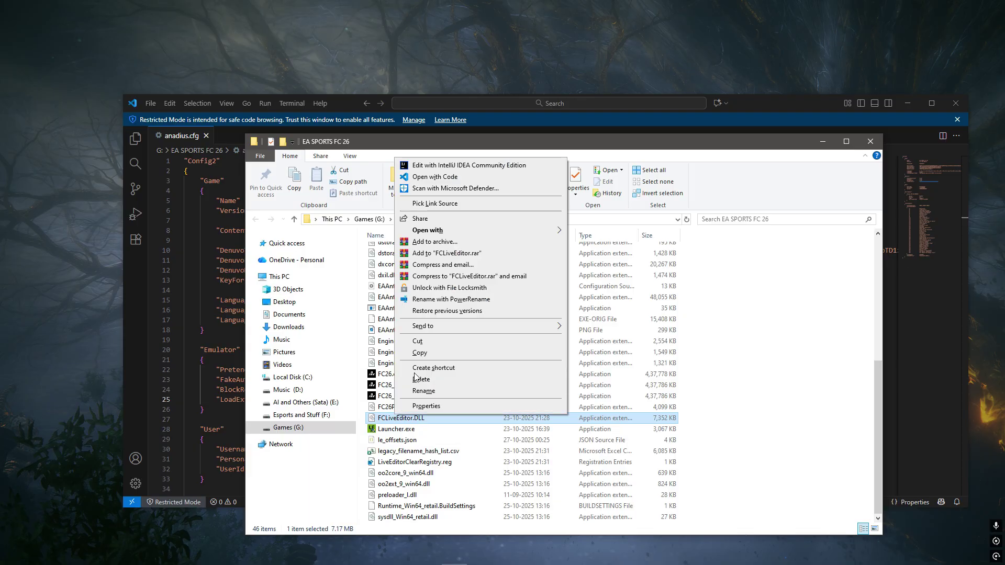
click(446, 396)
key(ctrl+c)
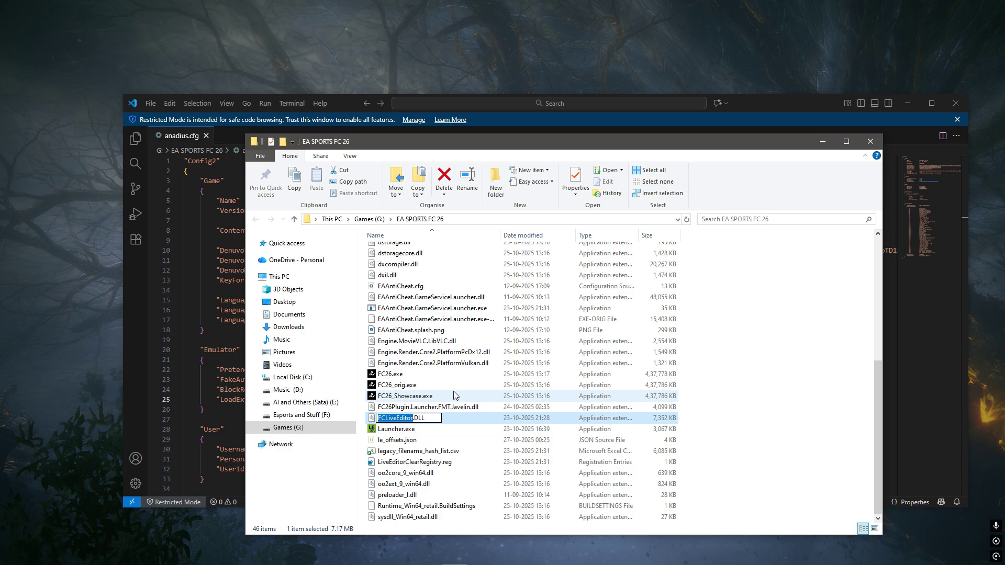
Replace FC26Plugin.Launcher.FMT.Javelin in the LoadExtraDLLs value with FCLiveEditor, keeping the .dll extension
click(822, 141)
click(320, 401)
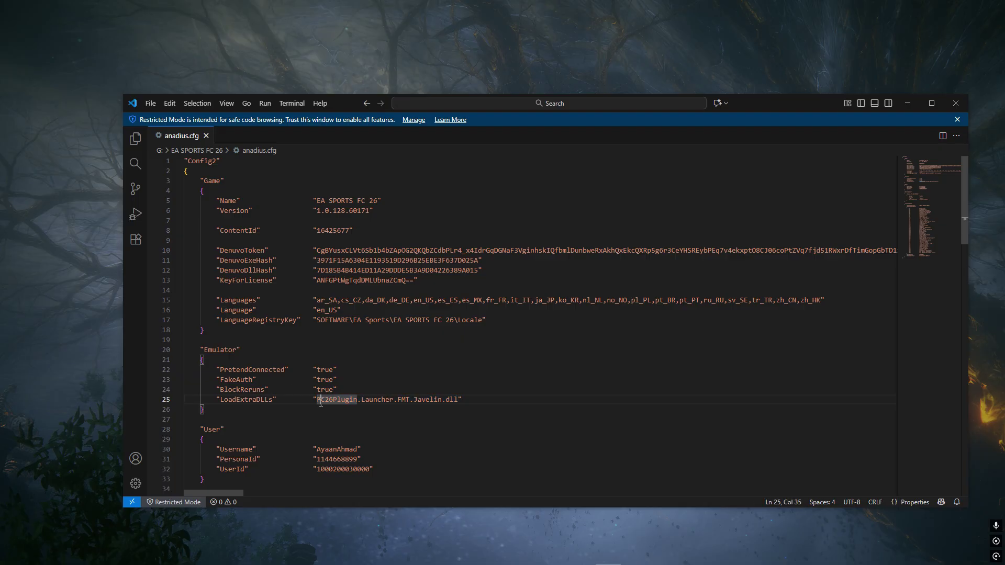
drag(318, 400, 449, 401)
drag(223, 401, 446, 401)
click(308, 401)
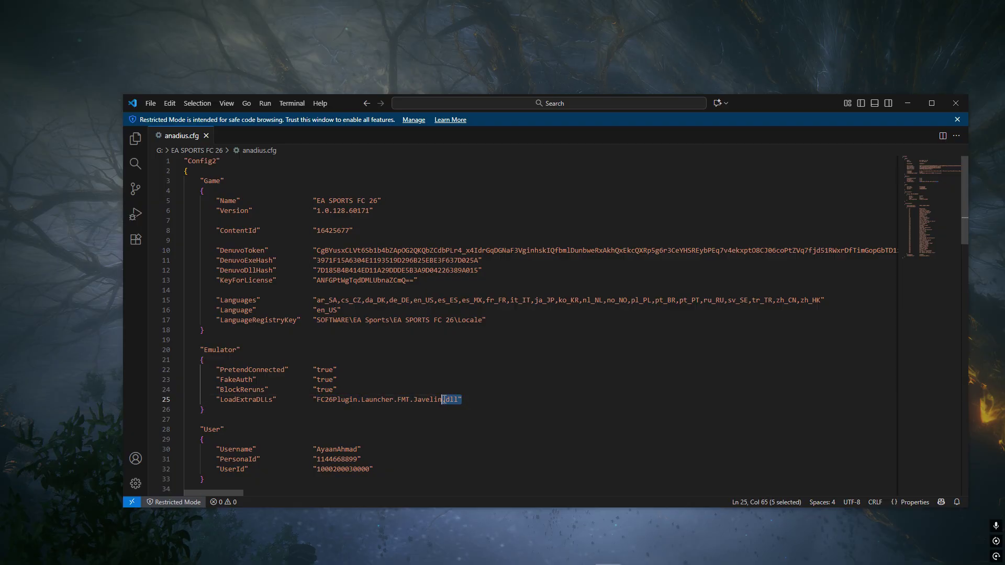
double_click(379, 401)
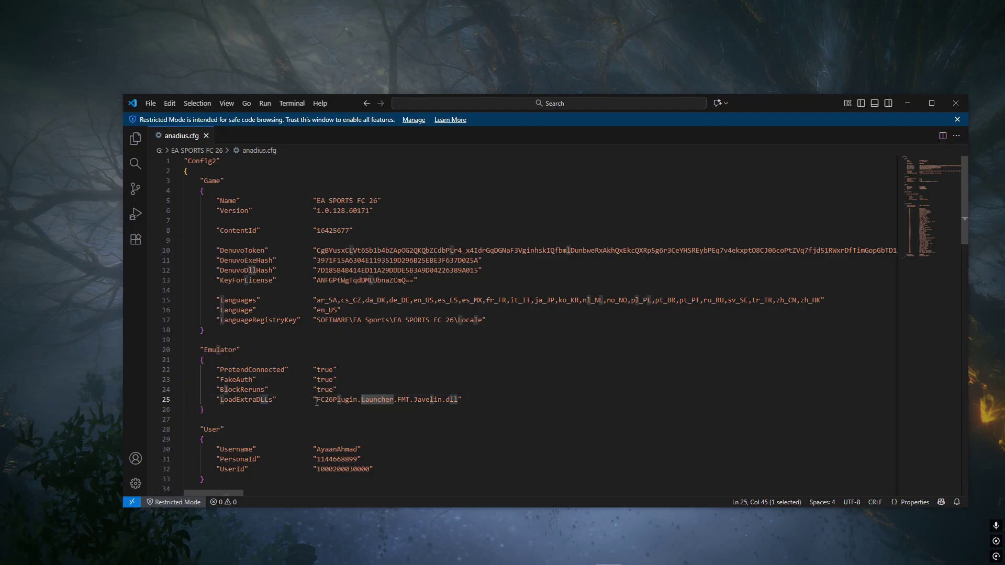
drag(317, 400, 443, 402)
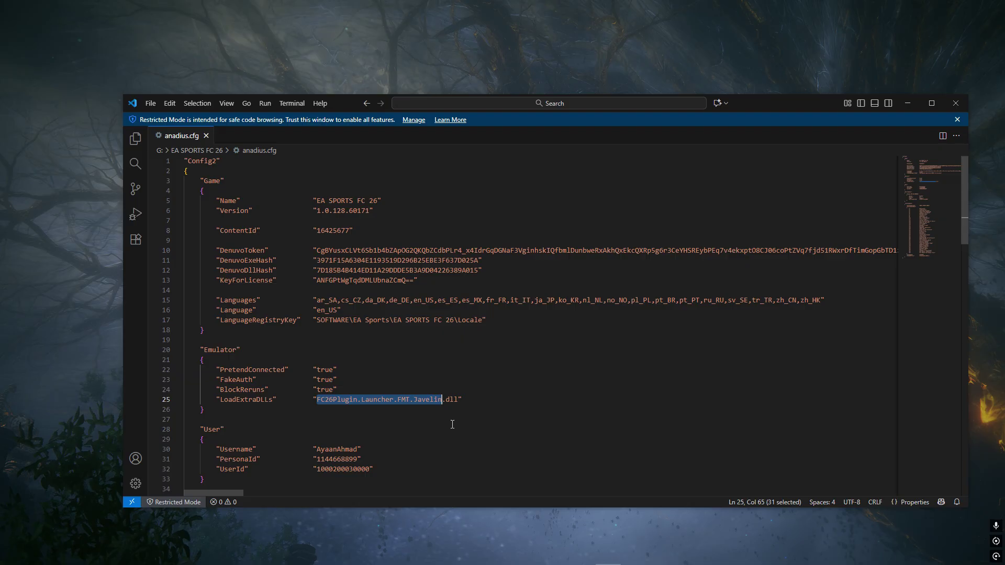
key(ctrl+v)
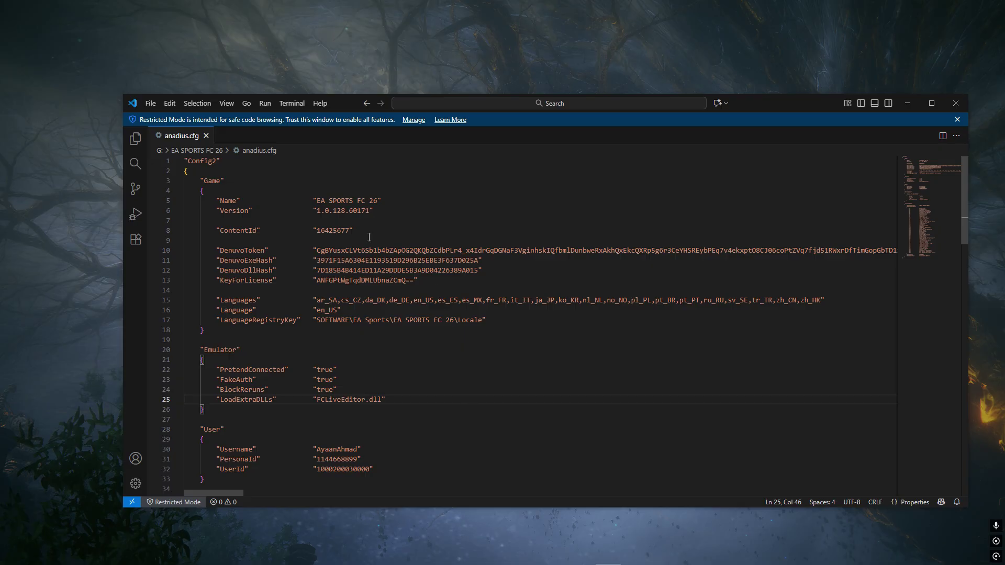
Save anadius.cfg and close the code editor
click(150, 103)
click(181, 285)
click(956, 103)
Start the game with FC26.exe from the EA SPORTS FC 26 folder and load the saved settings file
key(alt+Tab)
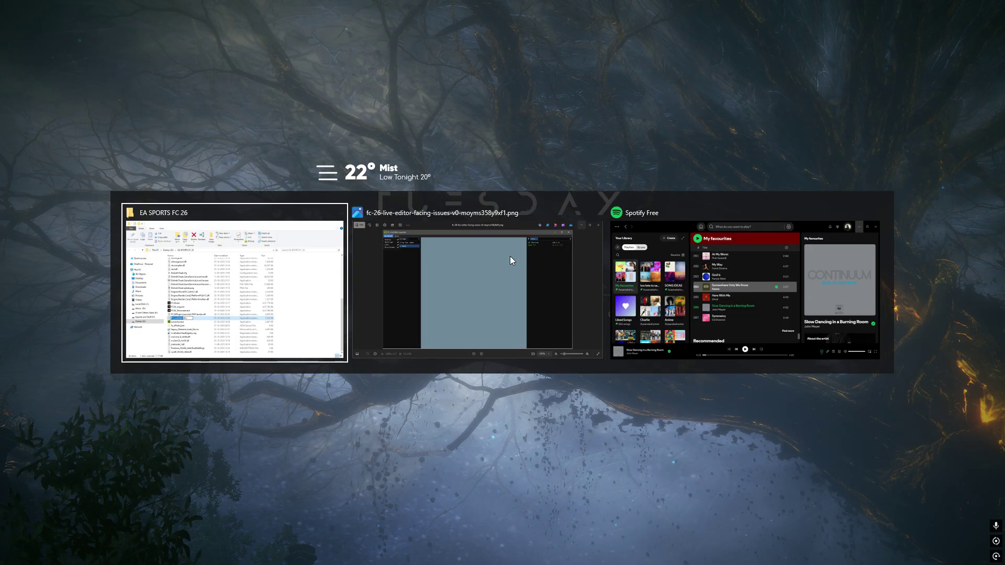
click(314, 272)
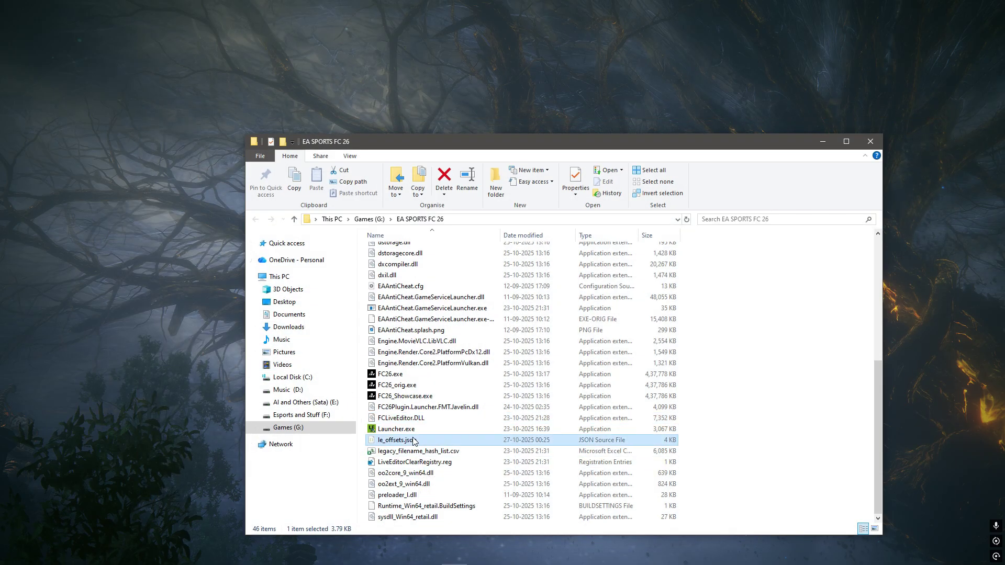
scroll(416, 447, up, 3)
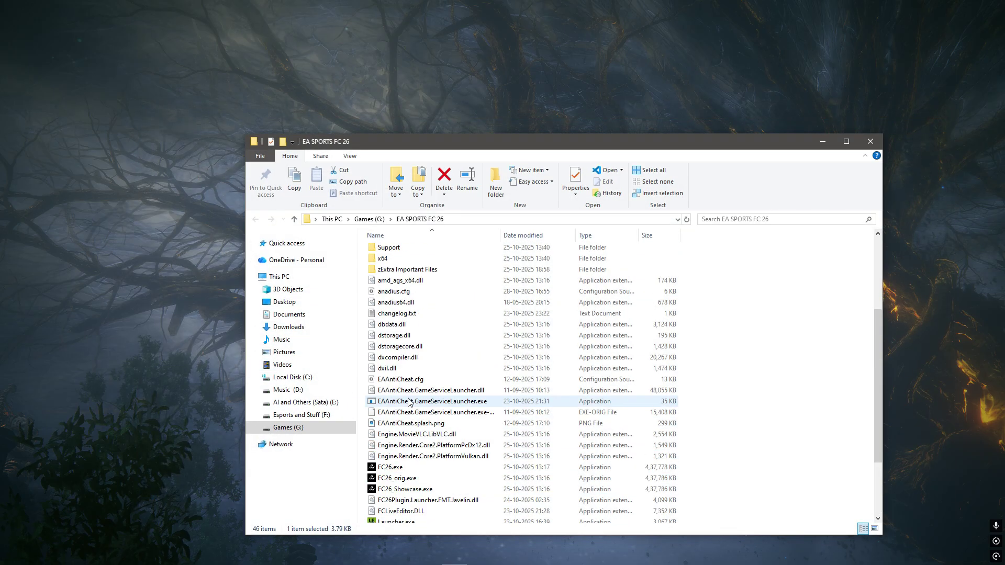
click(425, 464)
click(830, 140)
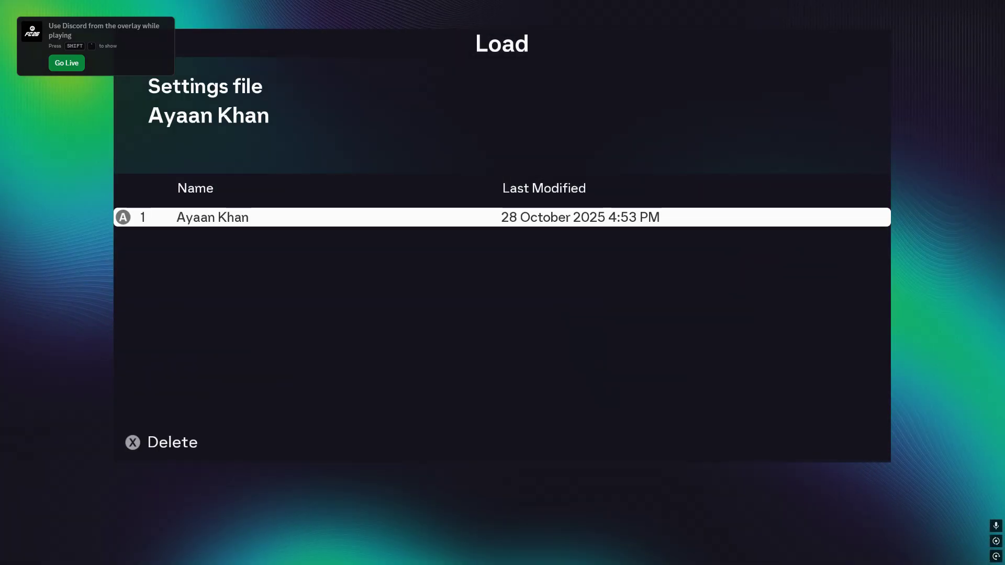
key(Return)
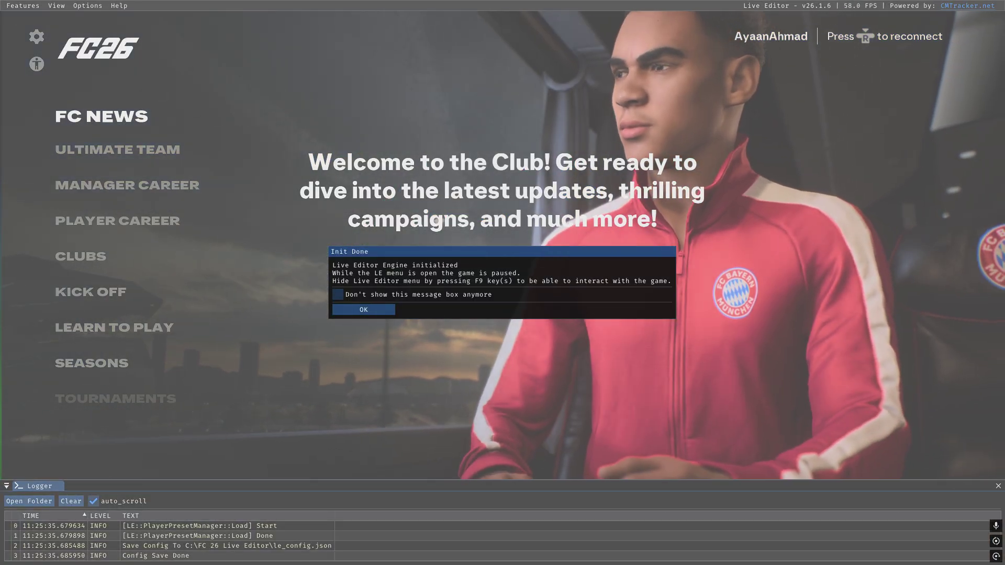
Hide the Live Editor menu, quit FC 26 and return to the EA SPORTS FC 26 folder
key(F9)
key(Escape)
key(Down)
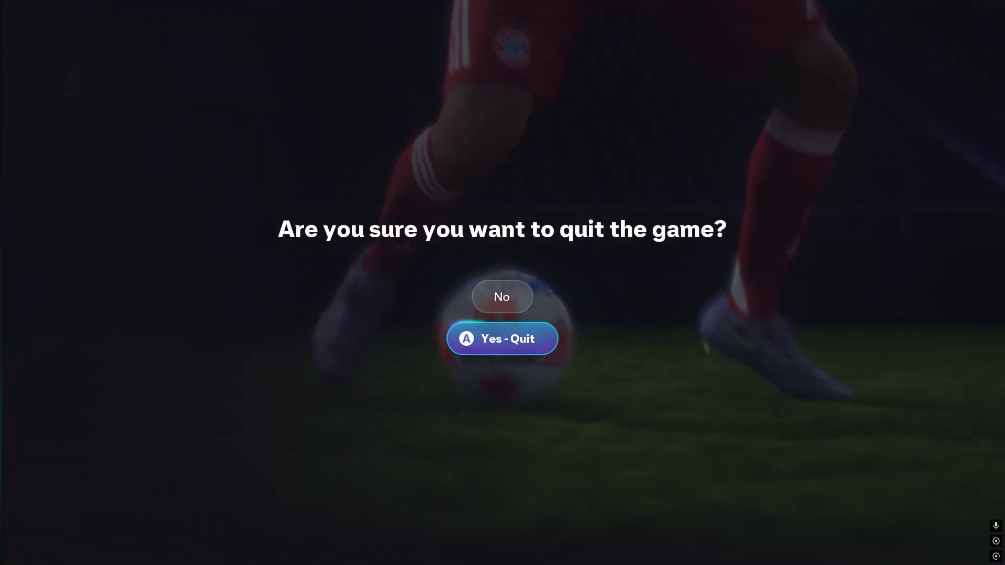
key(Return)
key(alt+Tab)
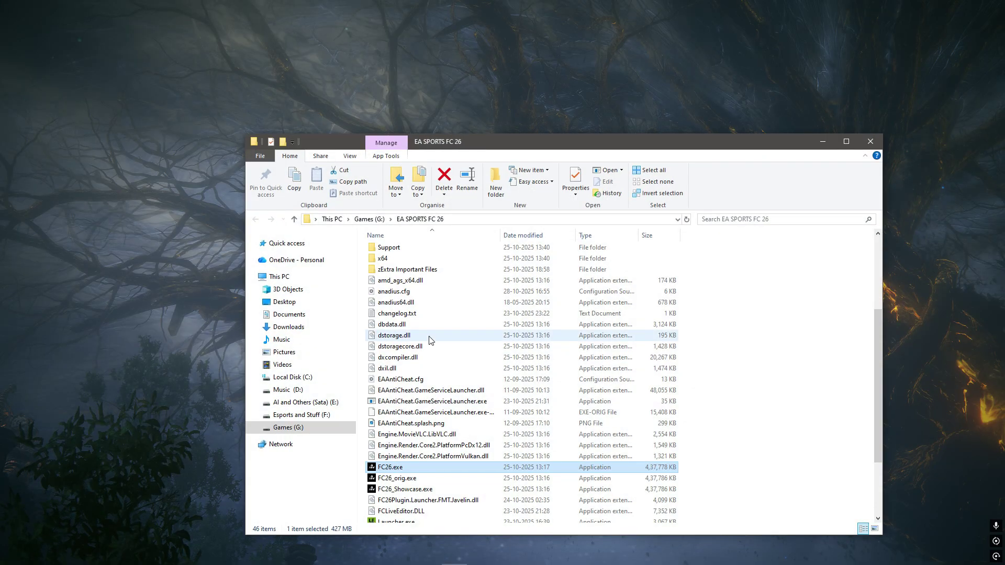
Run Launcher.exe from the EA SPORTS FC 26 folder and allow it to make changes to the device
scroll(419, 438, down, 3)
double_click(414, 430)
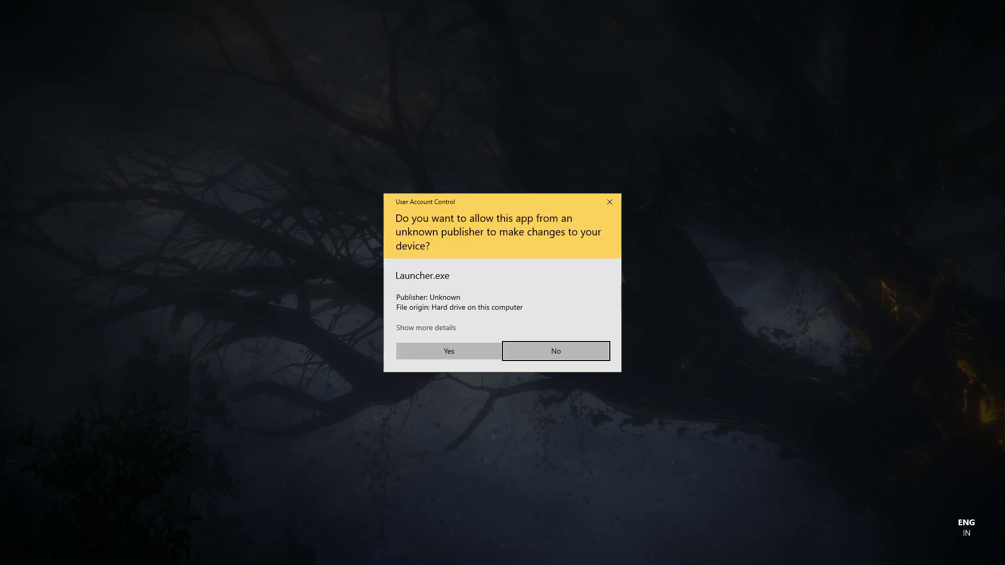
click(445, 353)
click(543, 340)
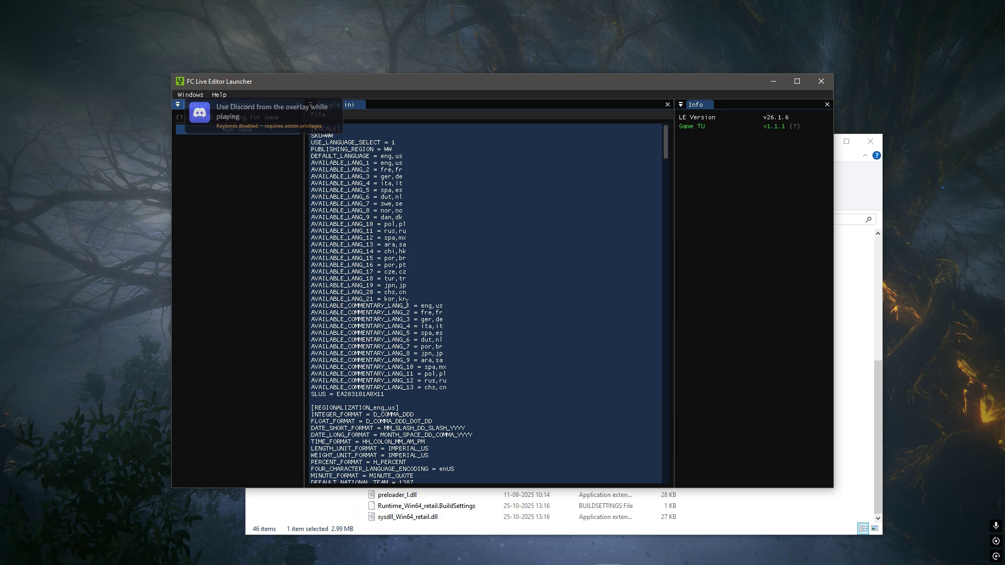
Close the FC Live Editor Launcher and the EA SPORTS FC 26 folder window
drag(443, 346, 312, 190)
click(312, 190)
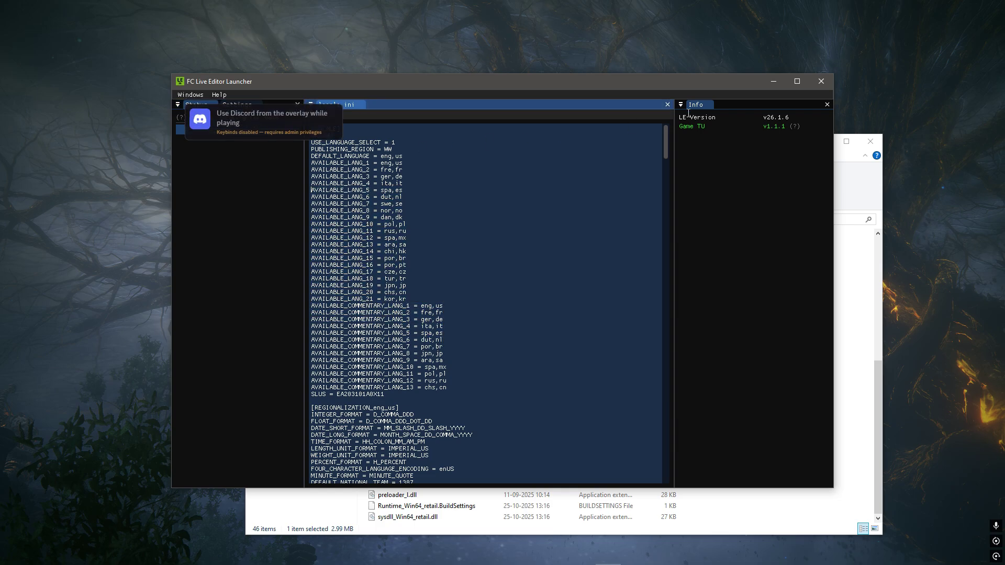
click(822, 81)
click(874, 140)
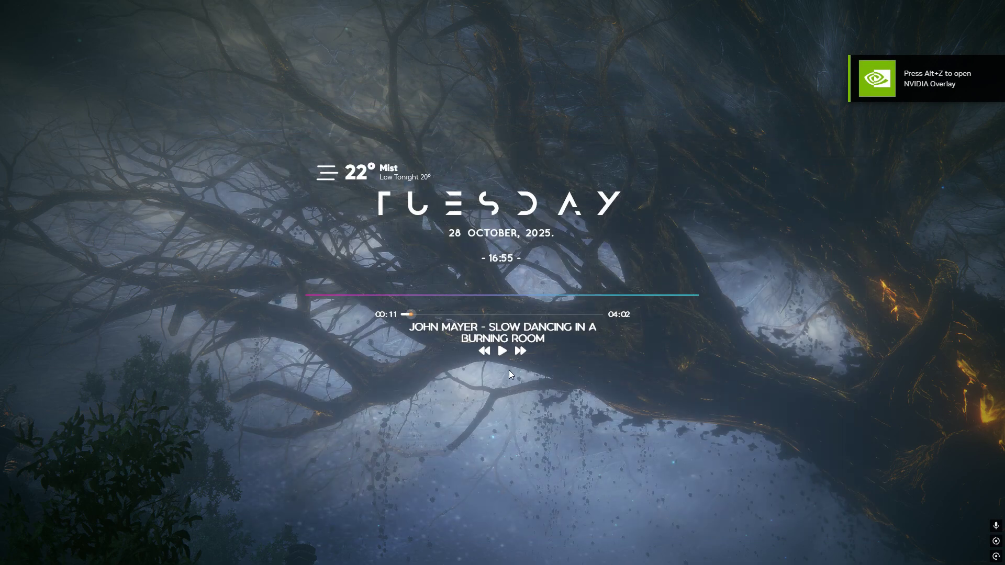